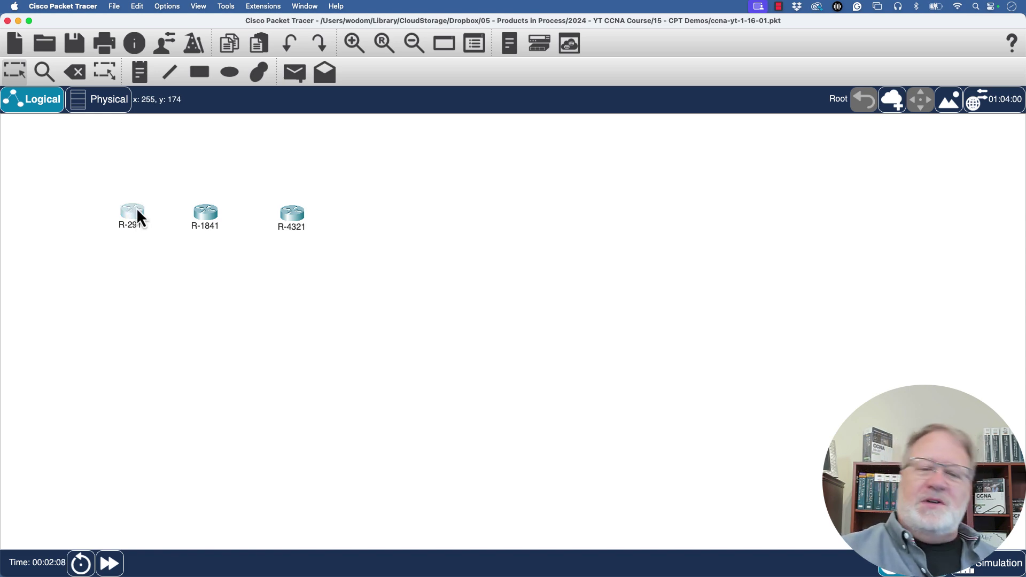
- Open R-2911's CLI and enter privileged mode with enable
{"action": "mouse_move", "coordinate": [131, 220]}
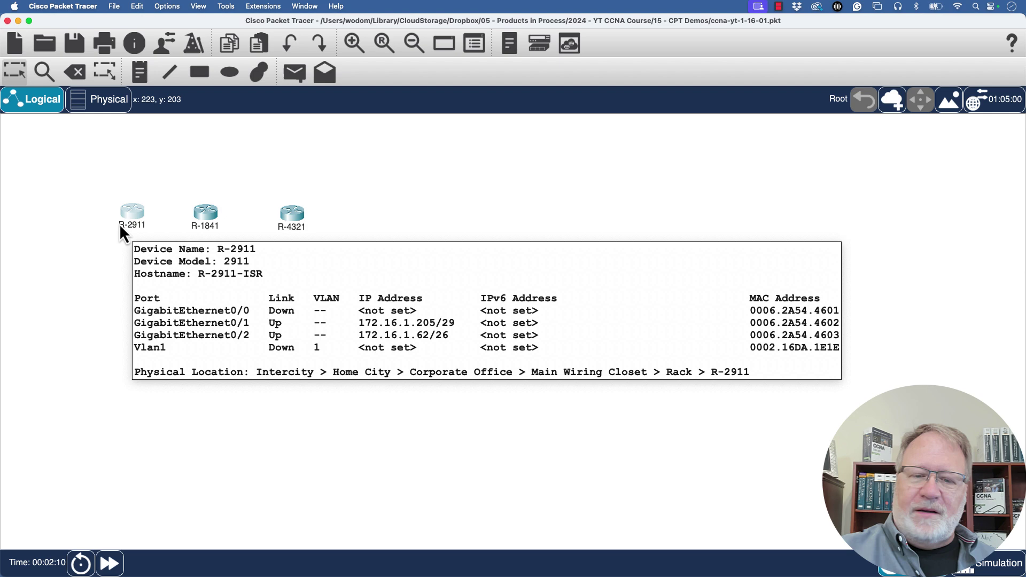
{"action": "double_click", "coordinate": [134, 212]}
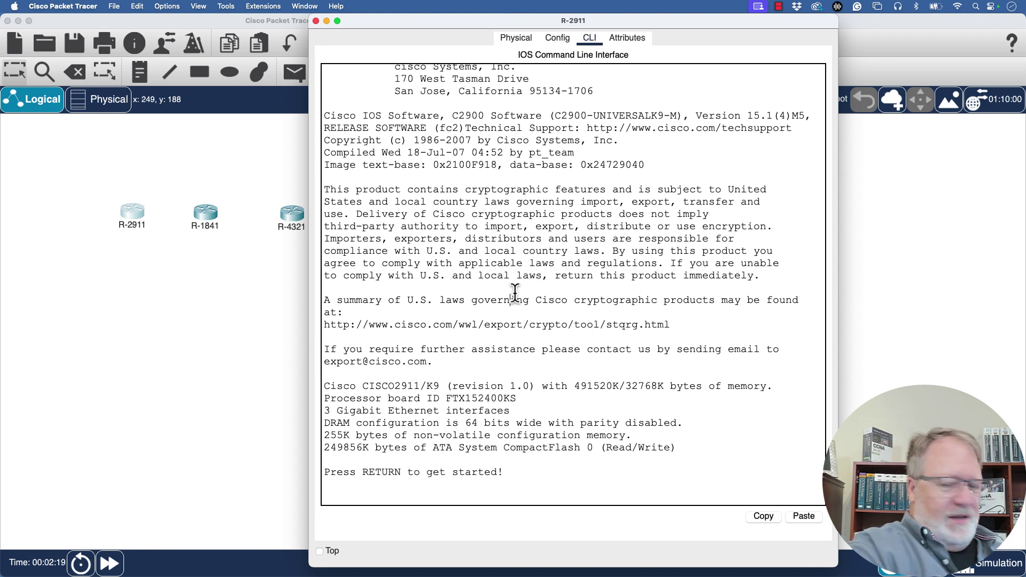
{"action": "key", "text": "Return"}
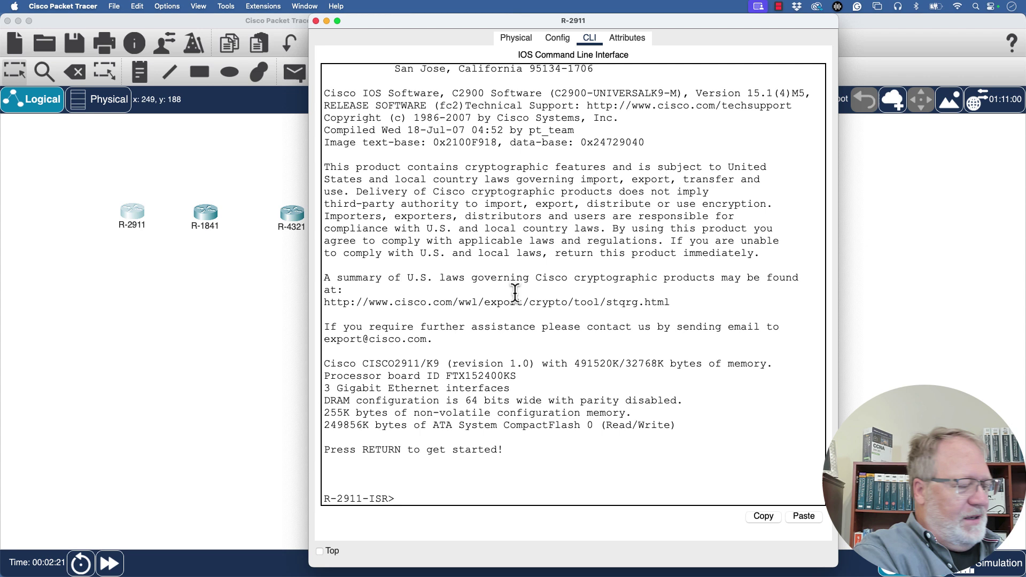
{"action": "type", "text": "ena"}
{"action": "key", "text": "Return"}
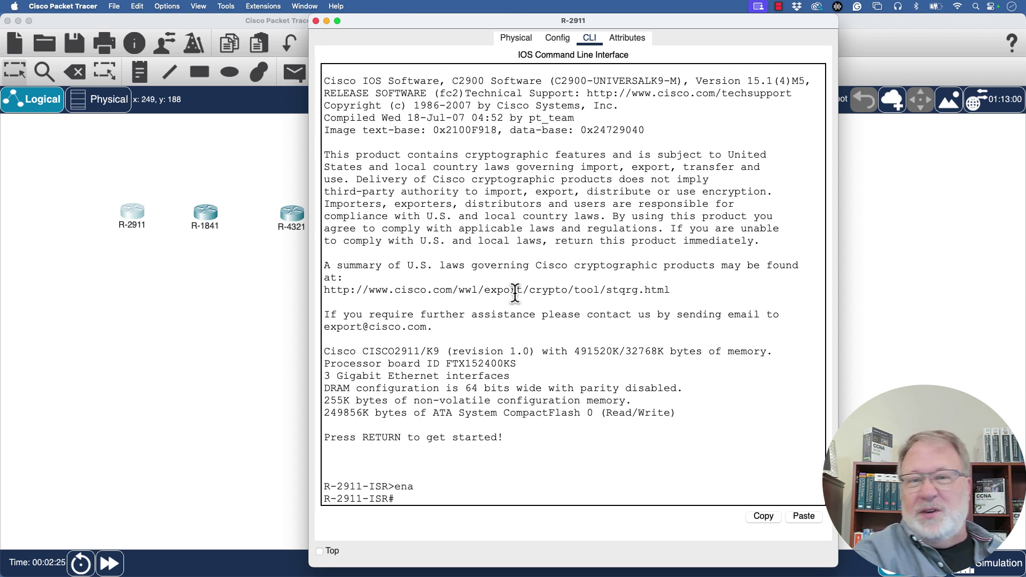
- Run show running-config and page through the full output, including GigabitEthernet0/0–0/2
{"action": "type", "text": "show run"}
{"action": "key", "text": "Tab"}
{"action": "key", "text": "Return"}
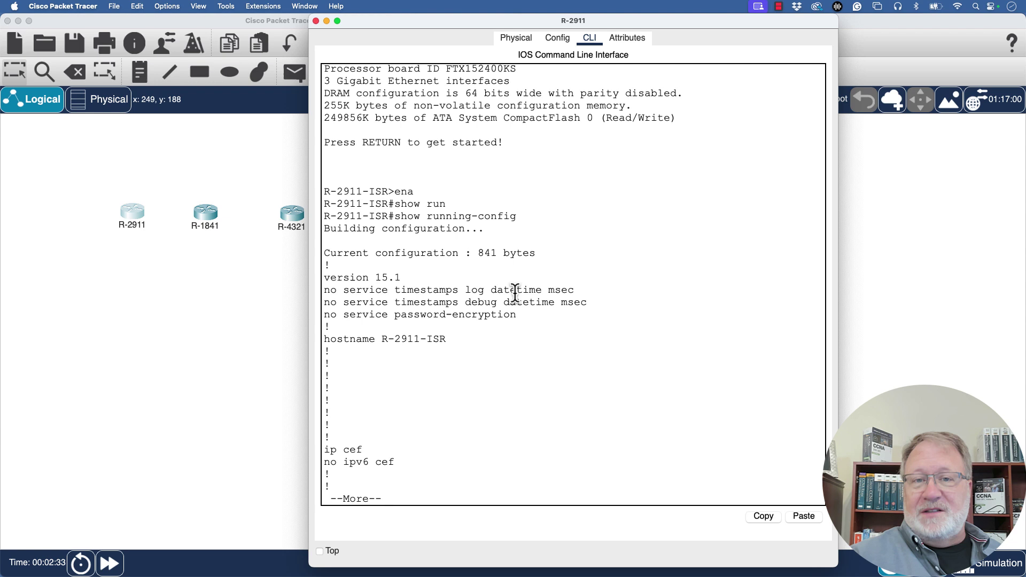
{"action": "key", "text": "space"}
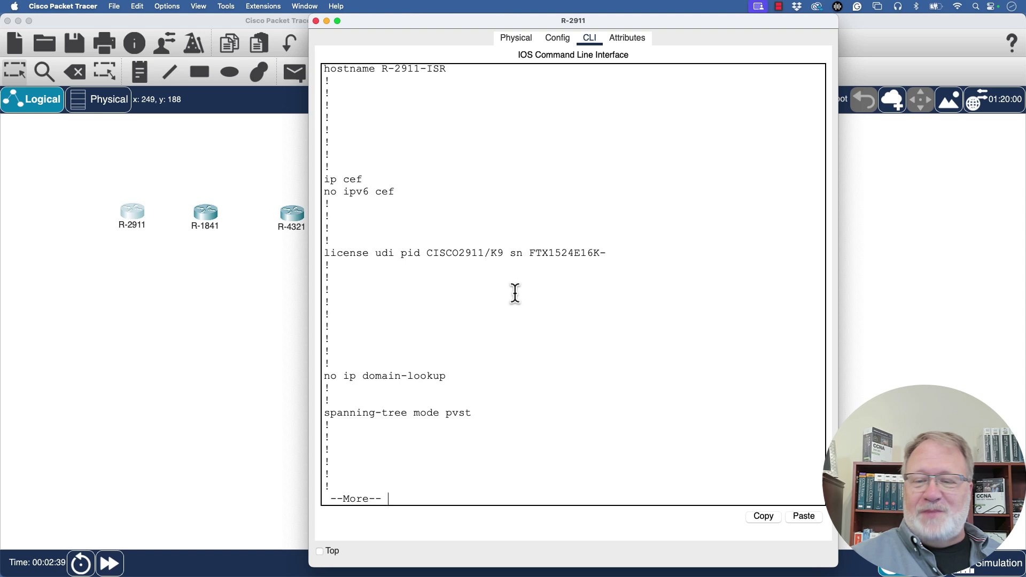
{"action": "key", "text": "space"}
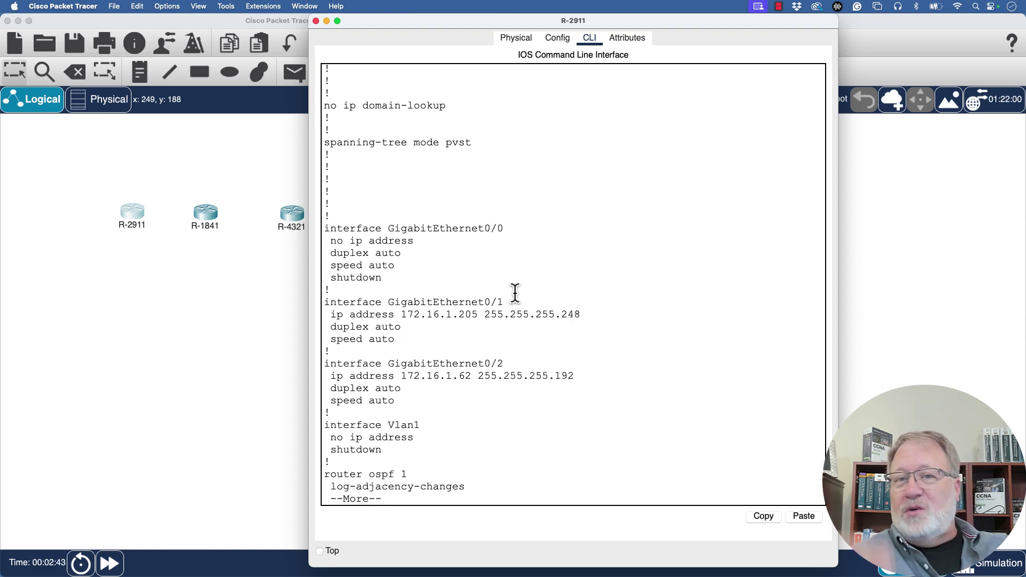
{"action": "key", "text": "Return"}
{"action": "key", "text": "Return"}
{"action": "key", "text": "Return"}
{"action": "key", "text": "Return"}
{"action": "key", "text": "Return"}
{"action": "key", "text": "Return"}
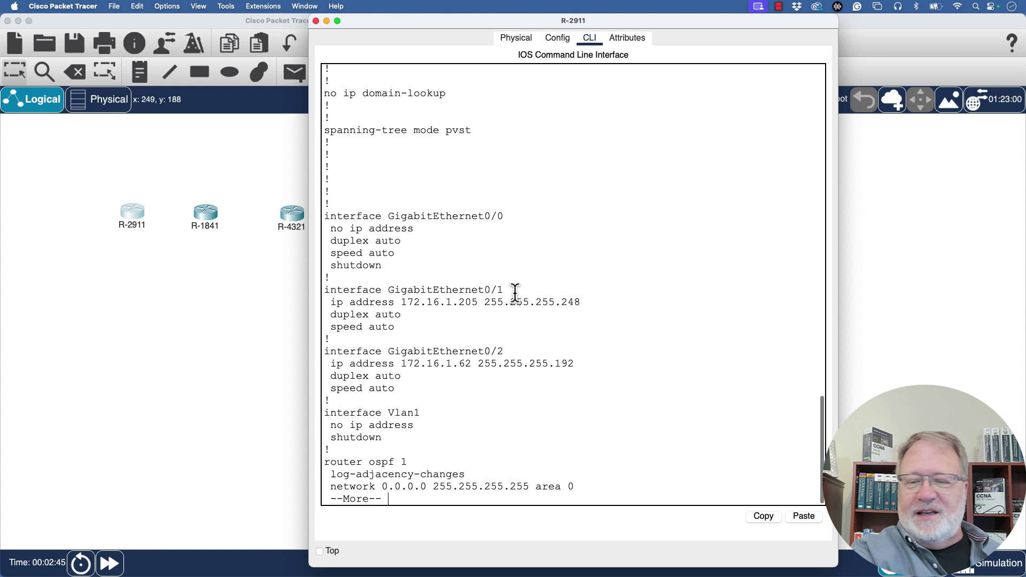
{"action": "key", "text": "Return"}
{"action": "key", "text": "Return"}
{"action": "key", "text": "Return"}
{"action": "key", "text": "Return"}
{"action": "key", "text": "Return"}
{"action": "key", "text": "Return"}
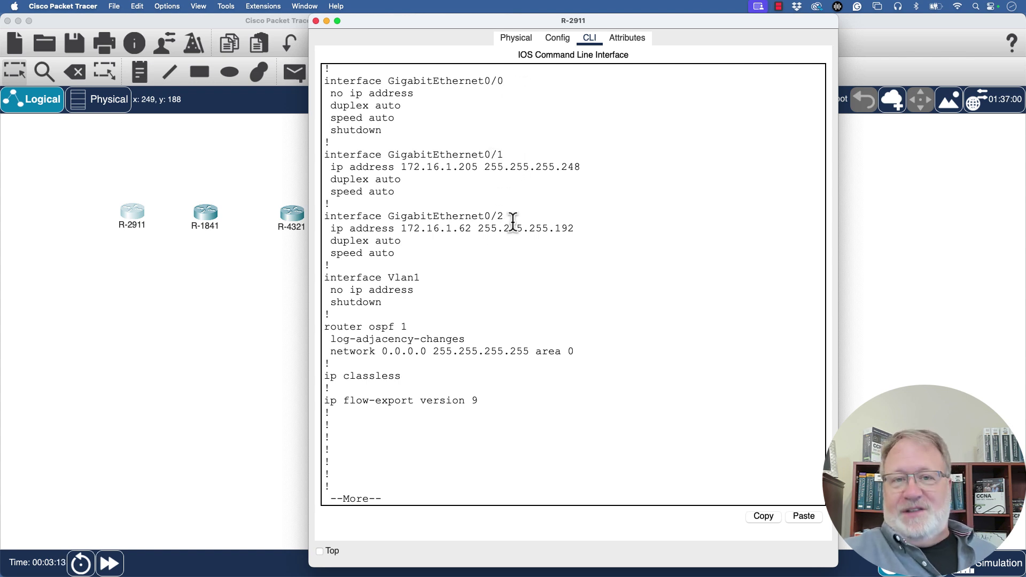
- Run show ip interface brief and highlight the GigabitEthernet0/0–0/2 entries in the table
{"action": "key", "text": "q"}
{"action": "key", "text": "Return"}
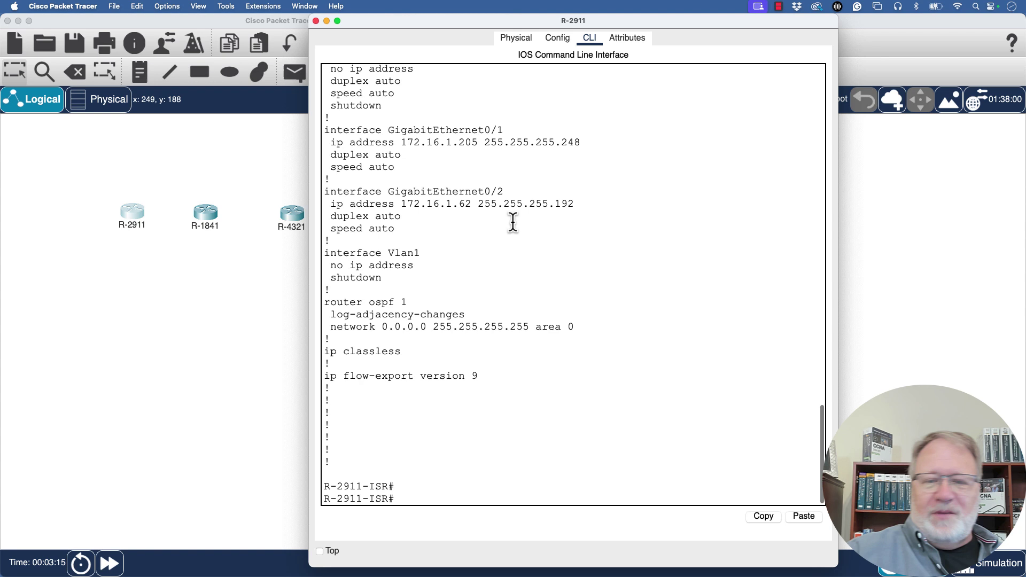
{"action": "type", "text": "show"}
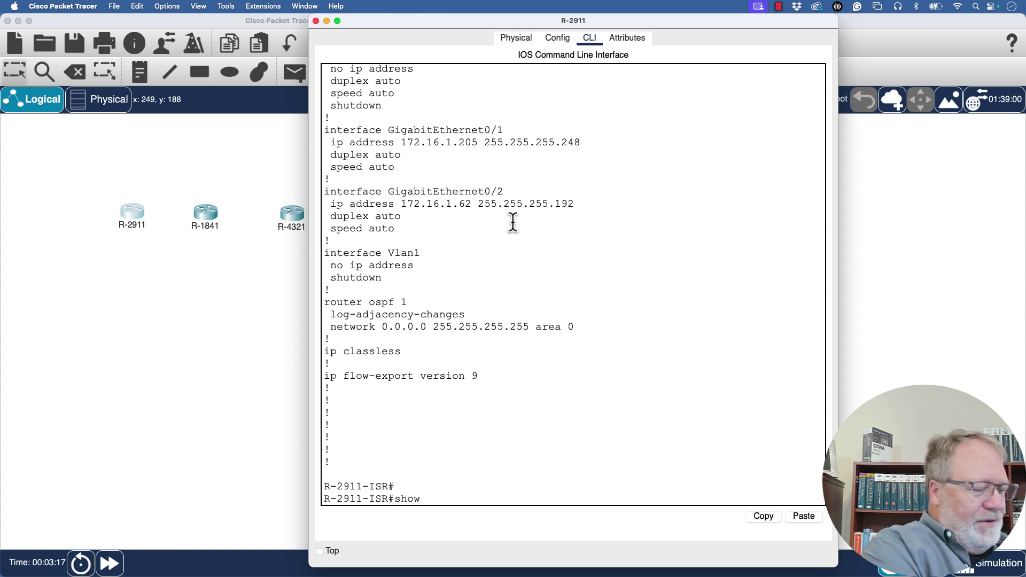
{"action": "type", "text": " ip int"}
{"action": "key", "text": "Tab"}
{"action": "type", "text": "brief"}
{"action": "key", "text": "Return"}
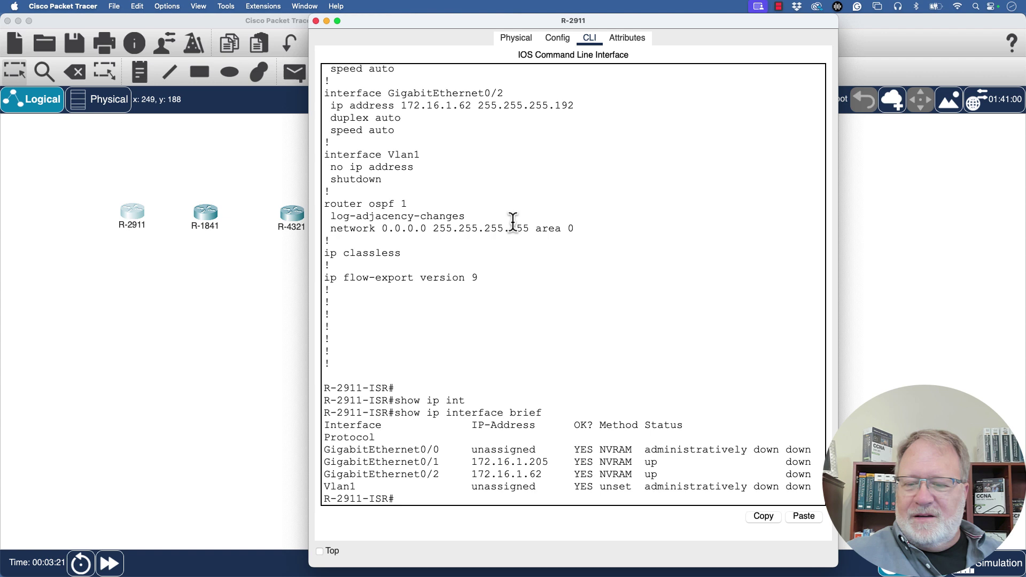
{"action": "key", "text": "Return"}
{"action": "key", "text": "Return"}
{"action": "key", "text": "Return"}
{"action": "key", "text": "Return"}
{"action": "key", "text": "Return"}
{"action": "key", "text": "Return"}
{"action": "key", "text": "Return"}
{"action": "key", "text": "Return"}
{"action": "key", "text": "Return"}
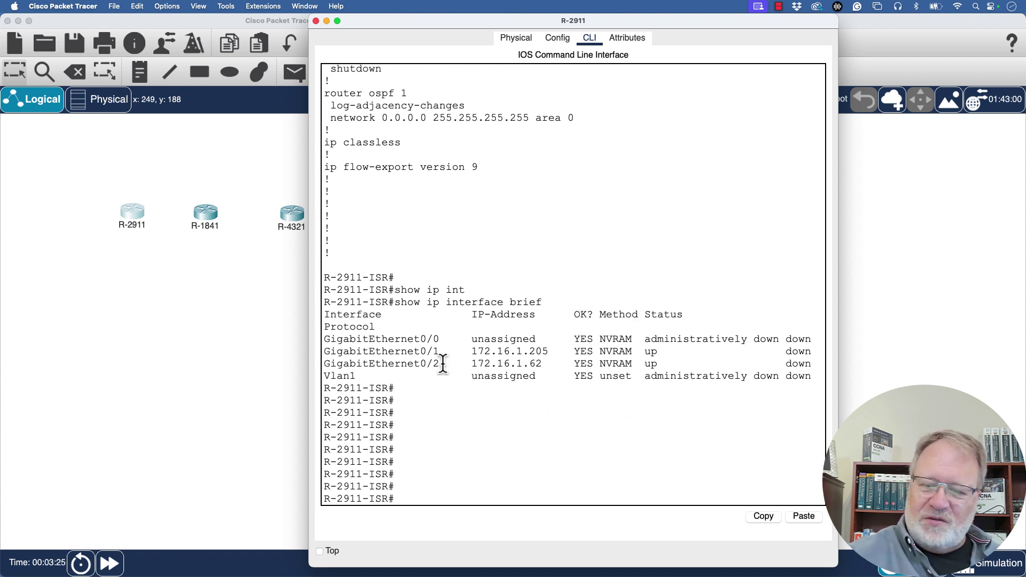
{"action": "left_click_drag", "start_coordinate": [441, 363], "coordinate": [328, 333]}
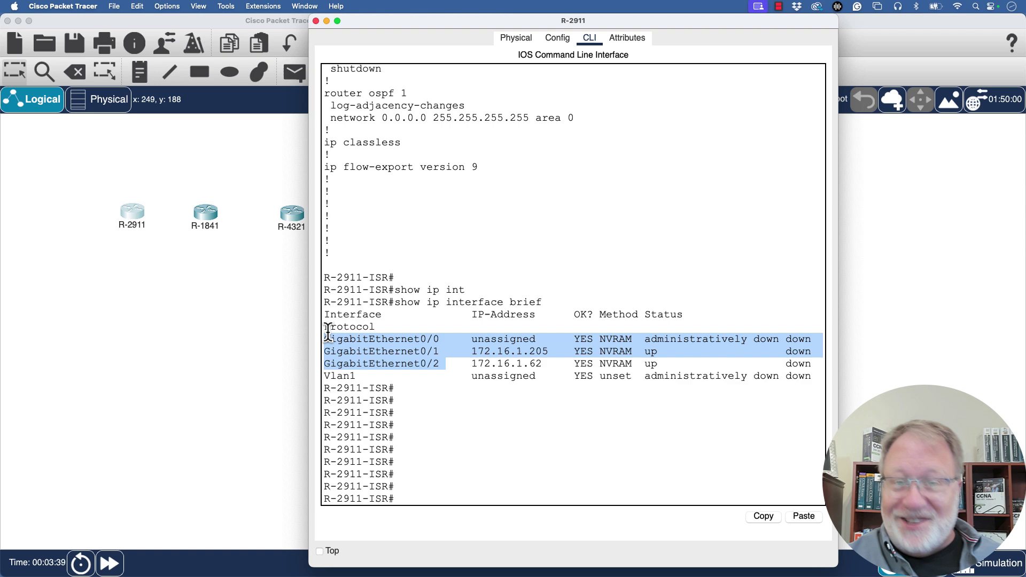
- Show R-2911's physical view, zoom in on the chassis, and widen the device window
{"action": "left_click", "coordinate": [521, 42]}
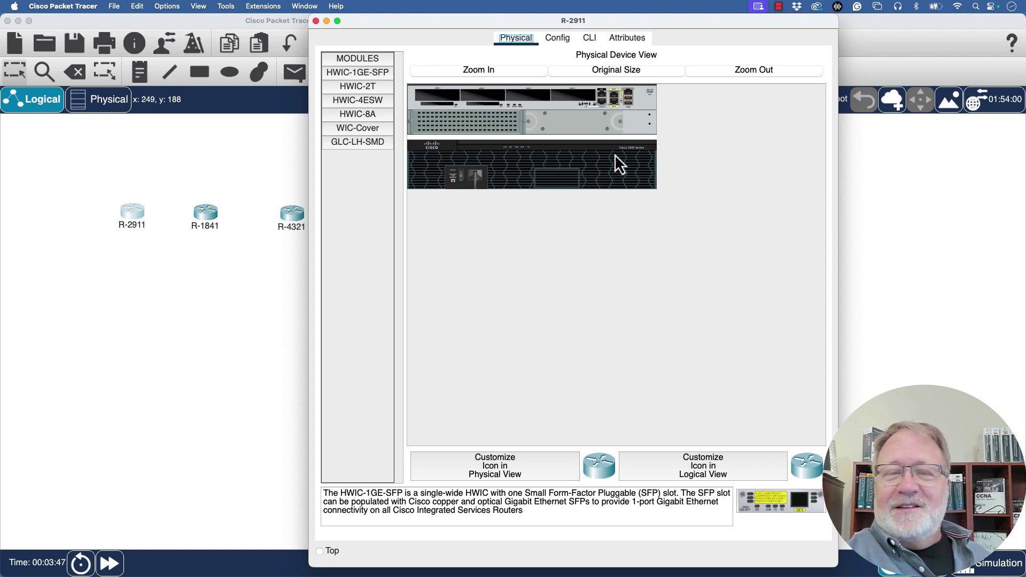
{"action": "left_click", "coordinate": [487, 70]}
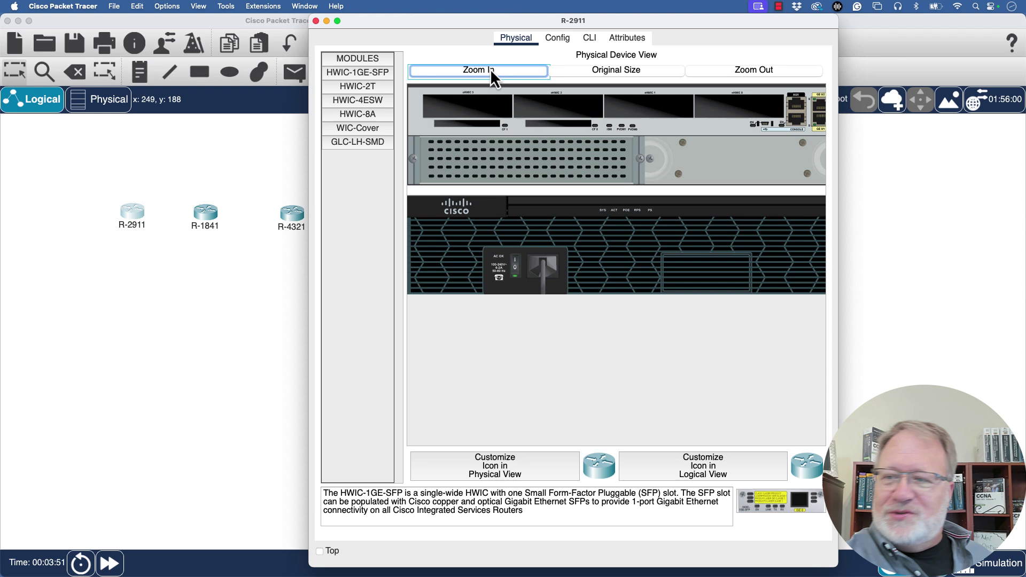
{"action": "left_click_drag", "start_coordinate": [837, 17], "coordinate": [951, 20]}
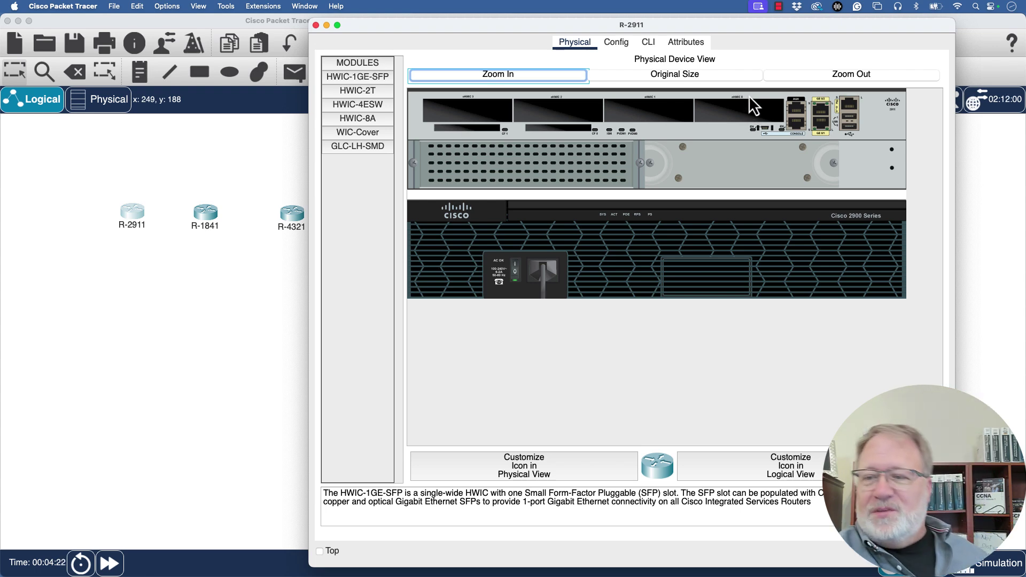
{"action": "left_click", "coordinate": [734, 93]}
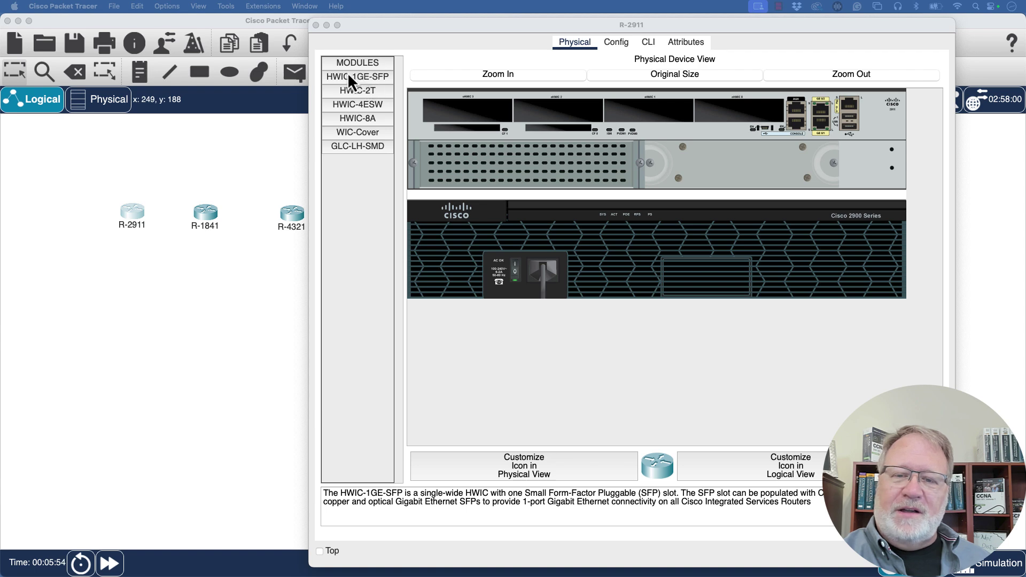
- Try adding HWIC-1GE-SFP to the eHWIC 0 slot, triggering the power-on warning
{"action": "mouse_move", "coordinate": [450, 25]}
{"action": "left_mouse_down"}
{"action": "mouse_move", "coordinate": [420, 67]}
{"action": "mouse_move", "coordinate": [463, 23]}
{"action": "left_mouse_up"}
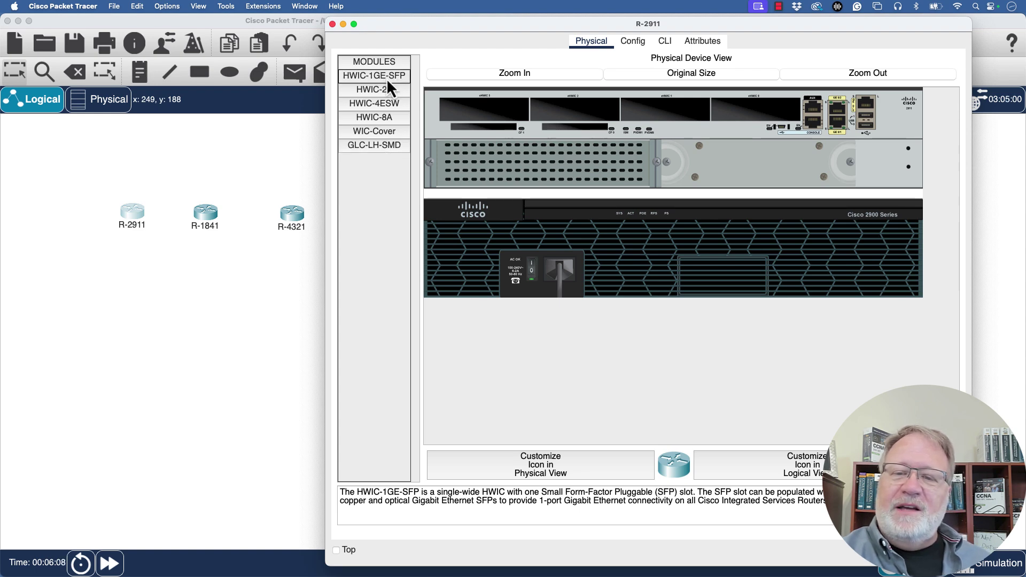
{"action": "left_click_drag", "start_coordinate": [383, 79], "coordinate": [716, 206]}
{"action": "left_click_drag", "start_coordinate": [746, 126], "coordinate": [761, 110]}
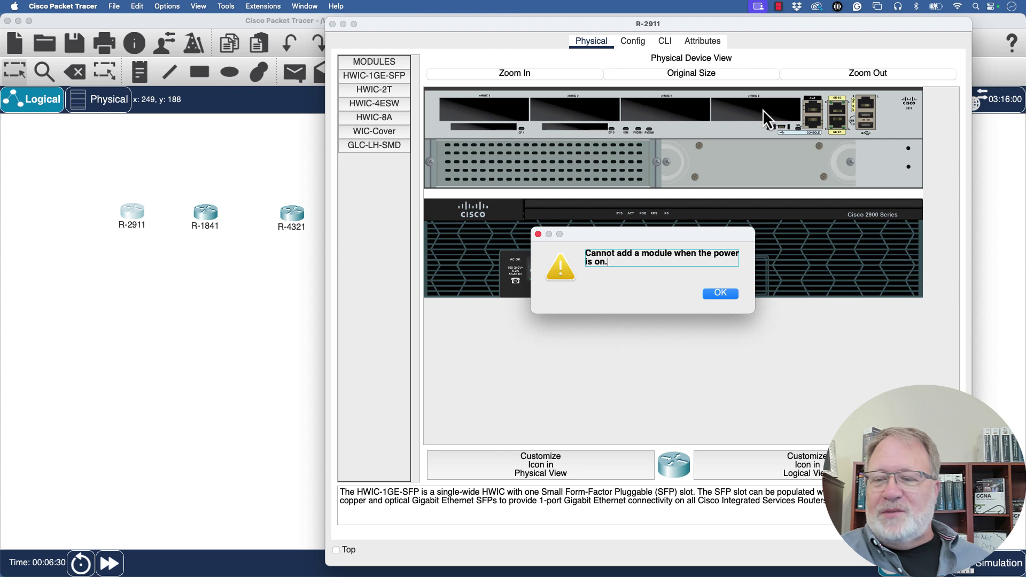
- Dismiss the warning, power off R-2911, and install HWIC-1GE-SFP in eHWIC 0
{"action": "left_click", "coordinate": [722, 294]}
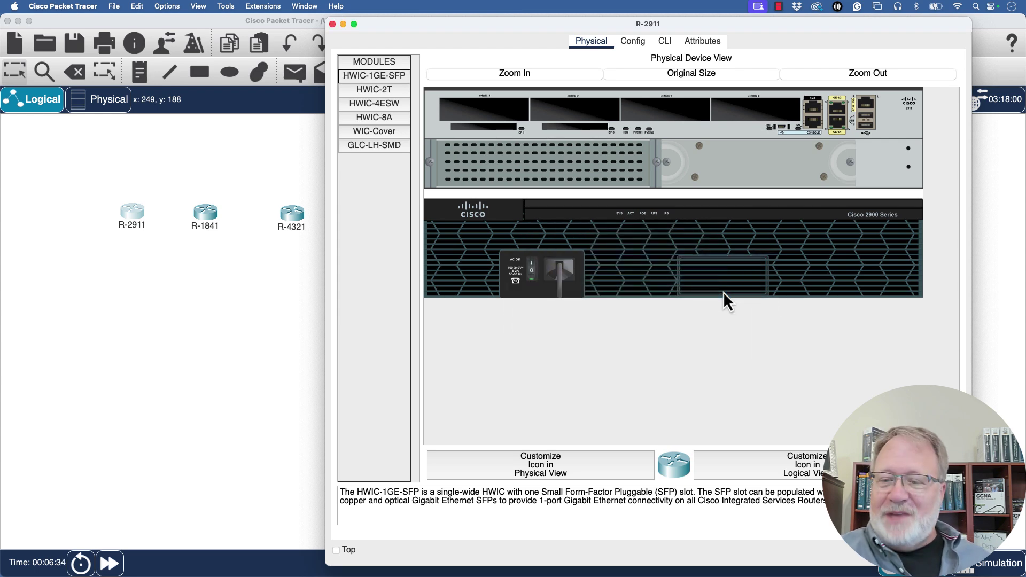
{"action": "left_click", "coordinate": [531, 273]}
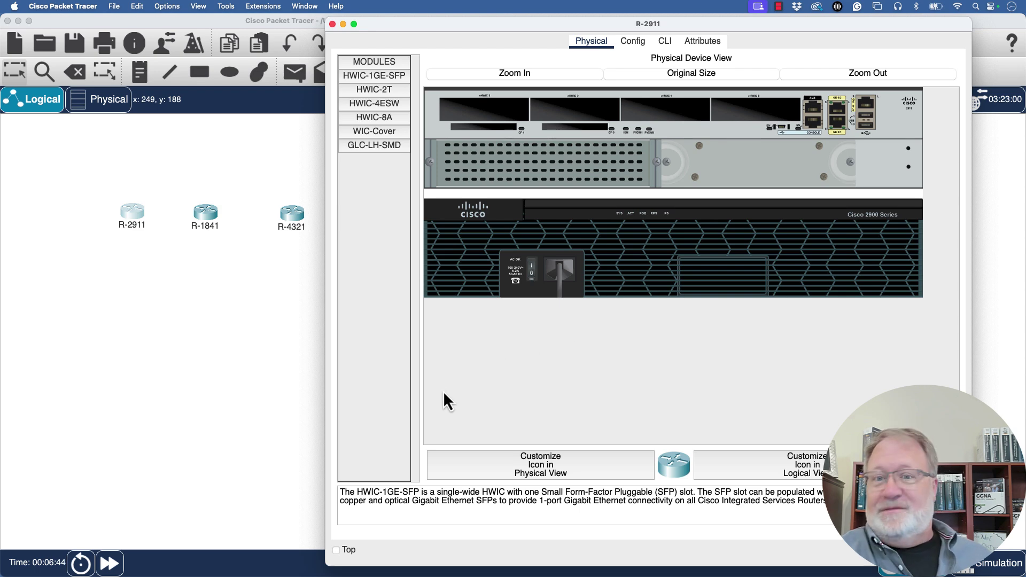
{"action": "left_click", "coordinate": [388, 76]}
{"action": "left_click_drag", "start_coordinate": [388, 77], "coordinate": [762, 106]}
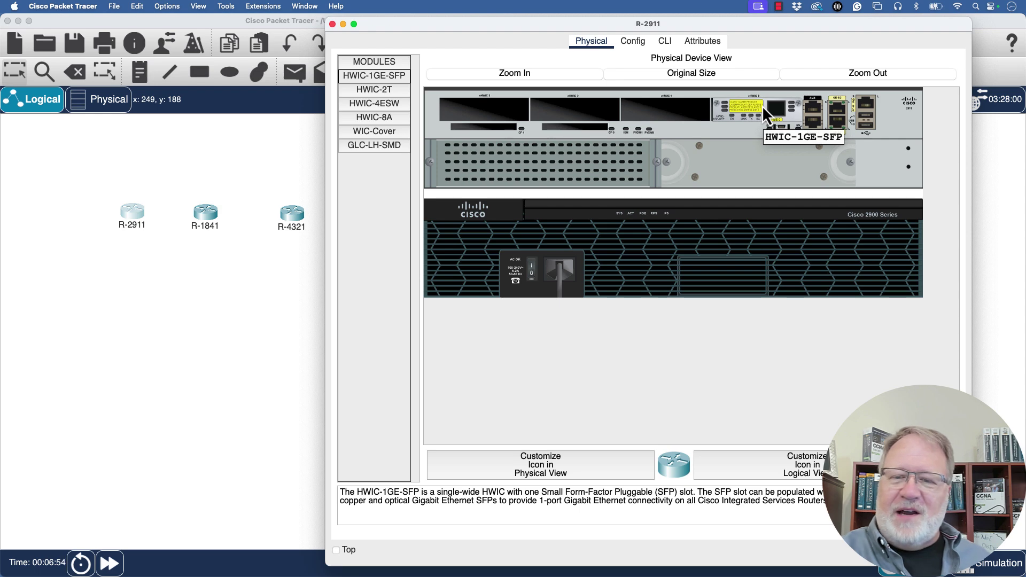
- Install HWIC-4ESW in an empty slot and HWIC-2T in the eHWIC 2 slot
{"action": "left_click_drag", "start_coordinate": [386, 103], "coordinate": [668, 103]}
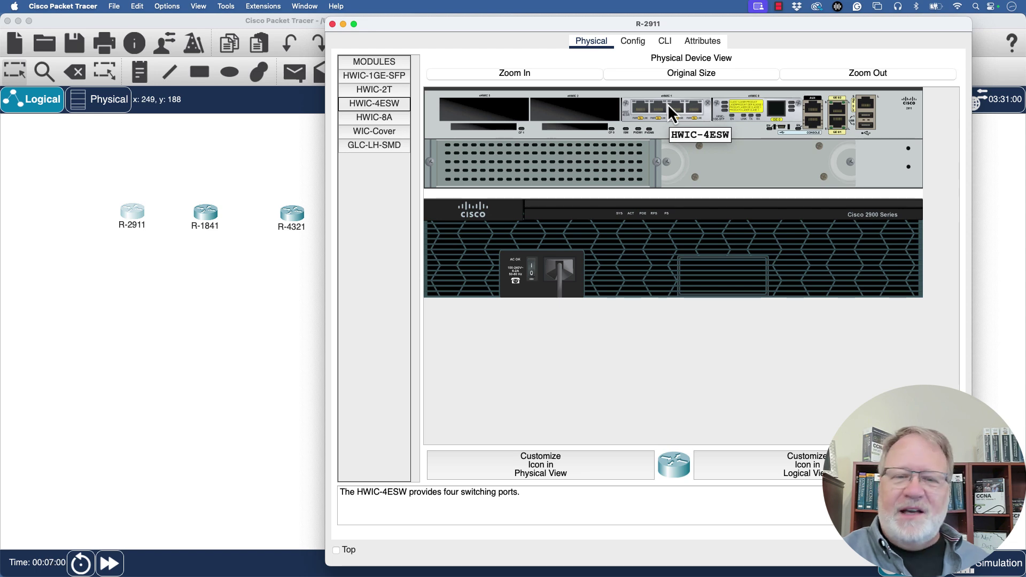
{"action": "left_click_drag", "start_coordinate": [390, 87], "coordinate": [395, 89]}
{"action": "left_click_drag", "start_coordinate": [579, 110], "coordinate": [579, 106]}
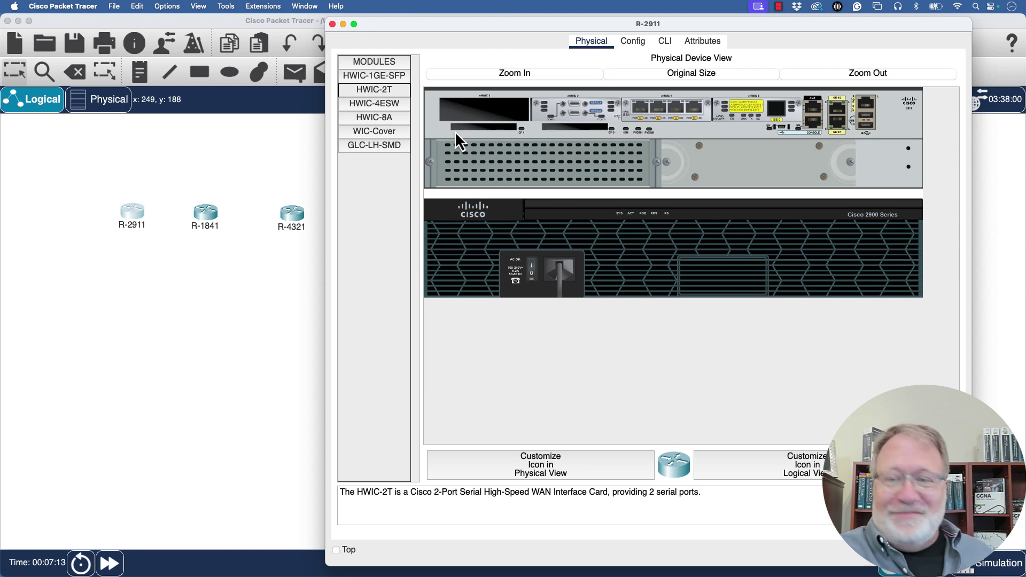
- Power R-2911 back on and watch it boot in the CLI
{"action": "left_click", "coordinate": [670, 43]}
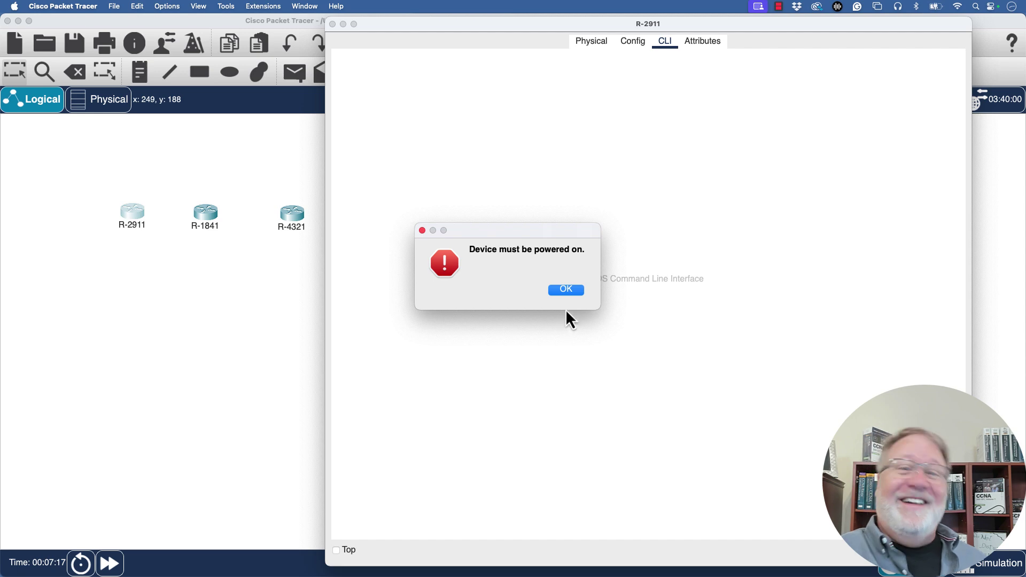
{"action": "left_click", "coordinate": [575, 289]}
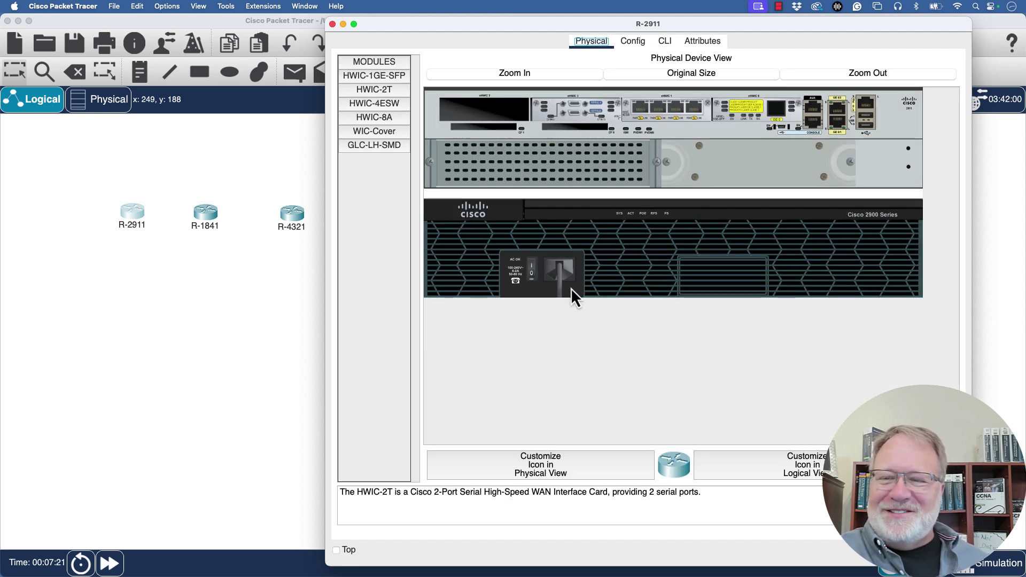
{"action": "left_click", "coordinate": [533, 273]}
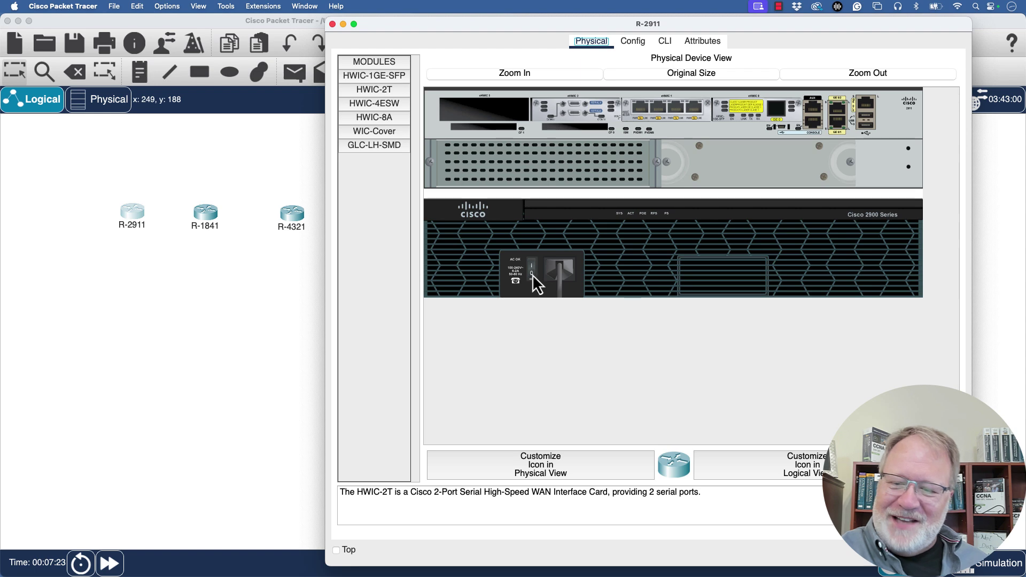
{"action": "left_click", "coordinate": [669, 45]}
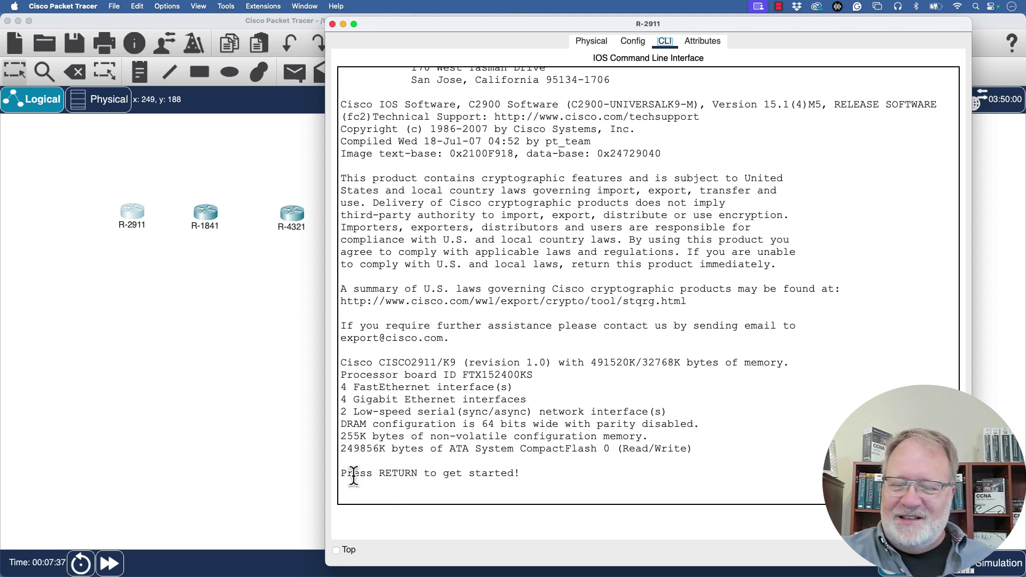
- Answer 'Press RETURN to get started!' to reach the R-2911-ISR> prompt
{"action": "left_click_drag", "start_coordinate": [348, 472], "coordinate": [550, 470]}
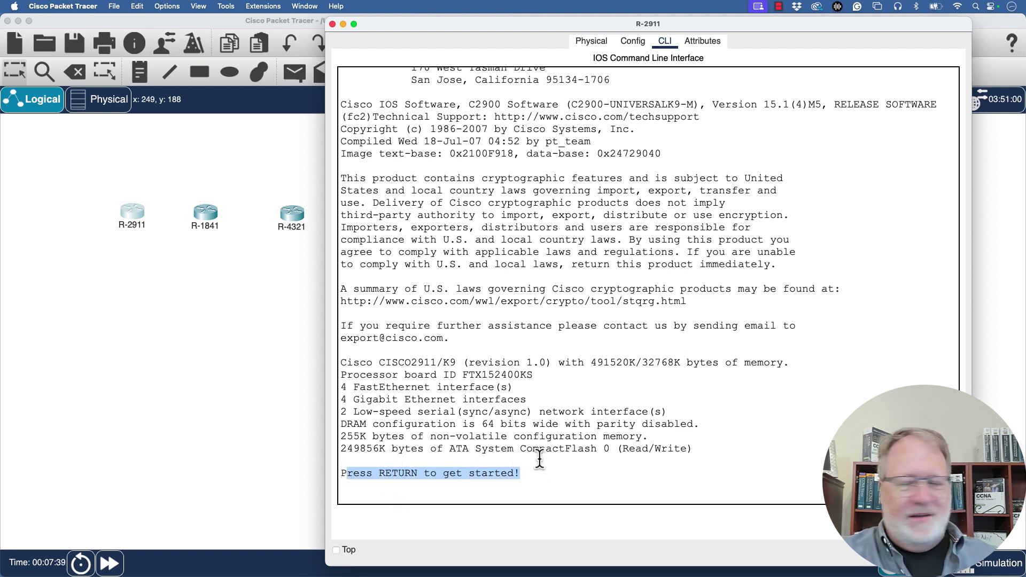
{"action": "key", "text": "Return"}
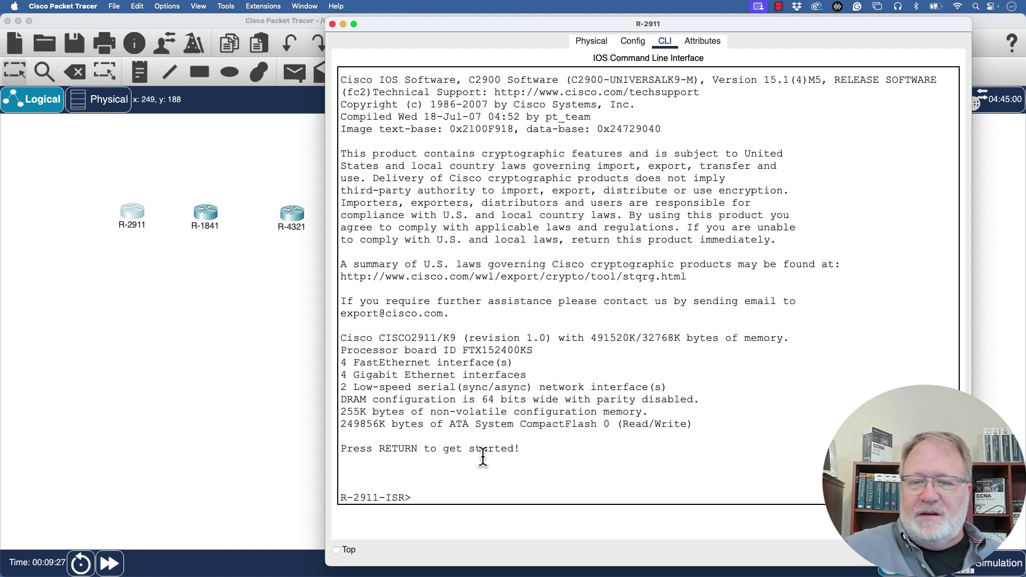
- Enter privileged mode and run show ip int brief to list the new module interfaces
{"action": "key", "text": "Return"}
{"action": "key", "text": "Return"}
{"action": "key", "text": "Return"}
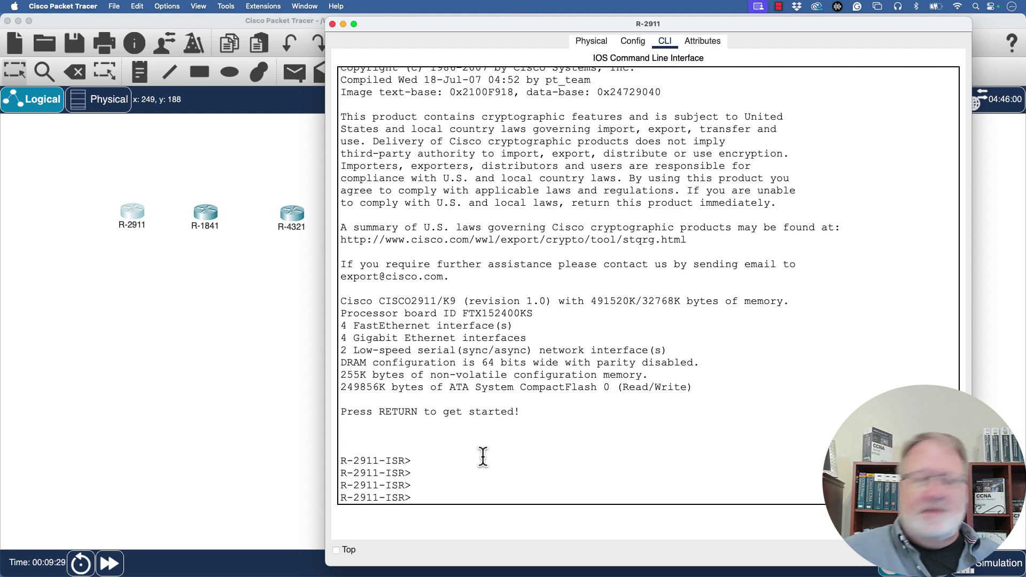
{"action": "type", "text": "ena"}
{"action": "key", "text": "Return"}
{"action": "type", "text": "s"}
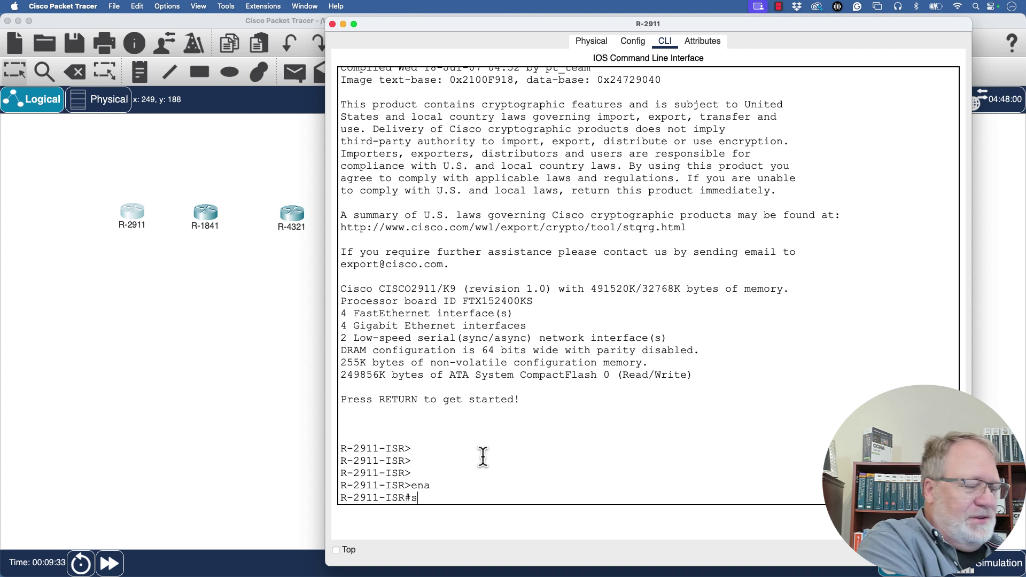
{"action": "type", "text": "how ip int brief"}
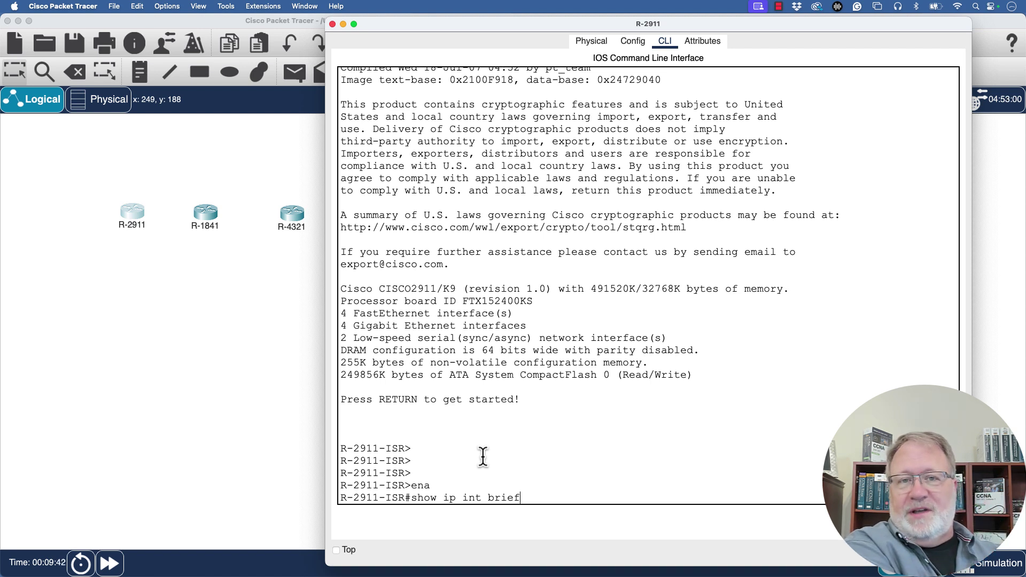
{"action": "key", "text": "Return"}
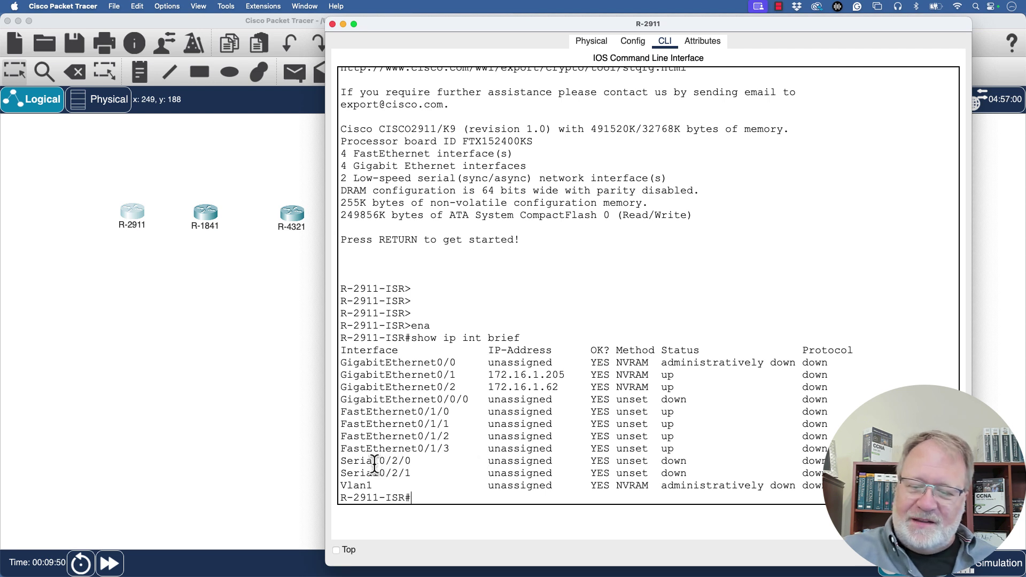
{"action": "left_click_drag", "start_coordinate": [416, 473], "coordinate": [343, 455]}
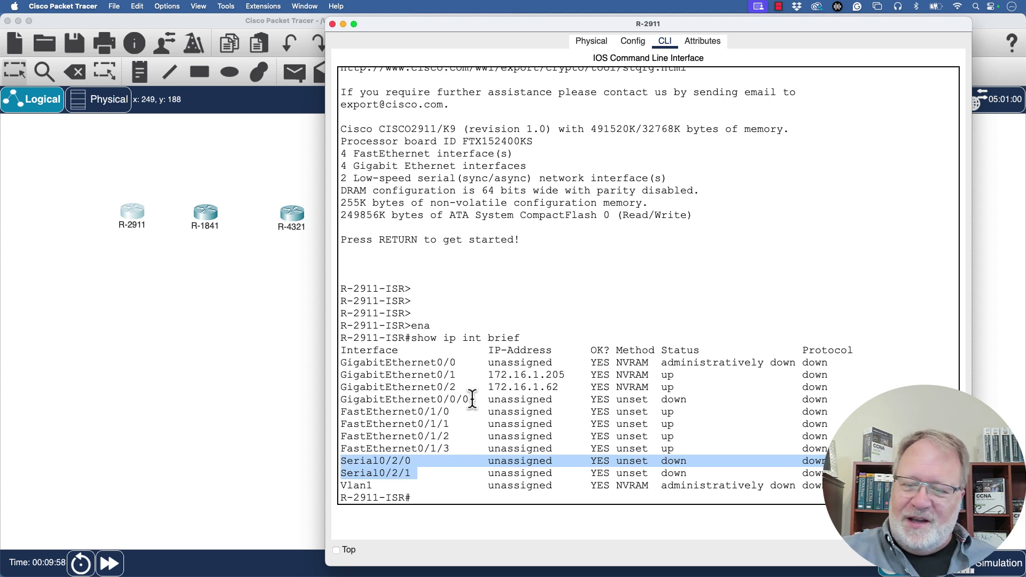
{"action": "mouse_move", "coordinate": [471, 399]}
{"action": "left_mouse_down"}
{"action": "mouse_move", "coordinate": [343, 400]}
{"action": "mouse_move", "coordinate": [469, 399]}
{"action": "left_mouse_up"}
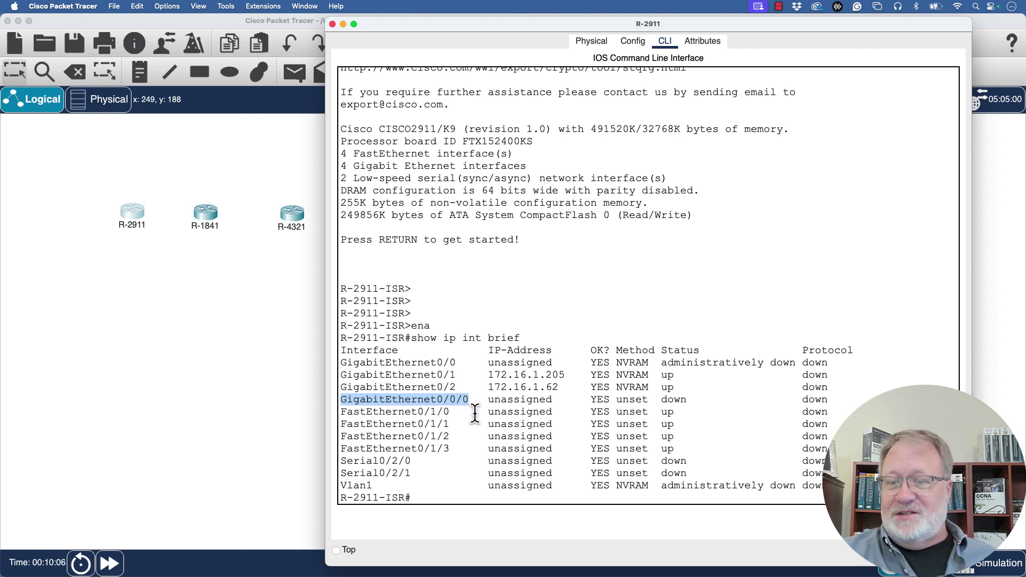
{"action": "left_click_drag", "start_coordinate": [462, 386], "coordinate": [344, 367]}
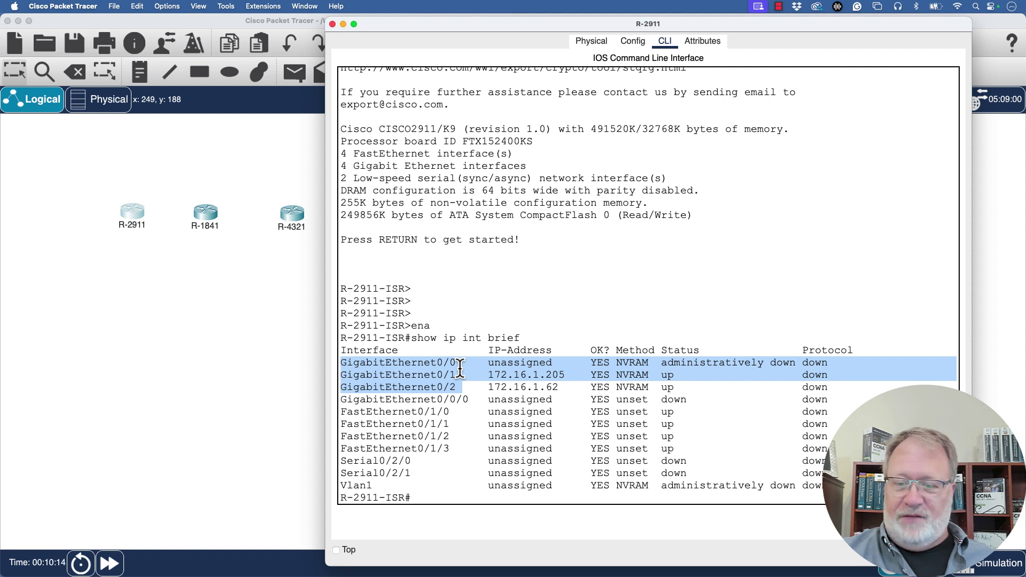
{"action": "left_click_drag", "start_coordinate": [451, 449], "coordinate": [339, 410]}
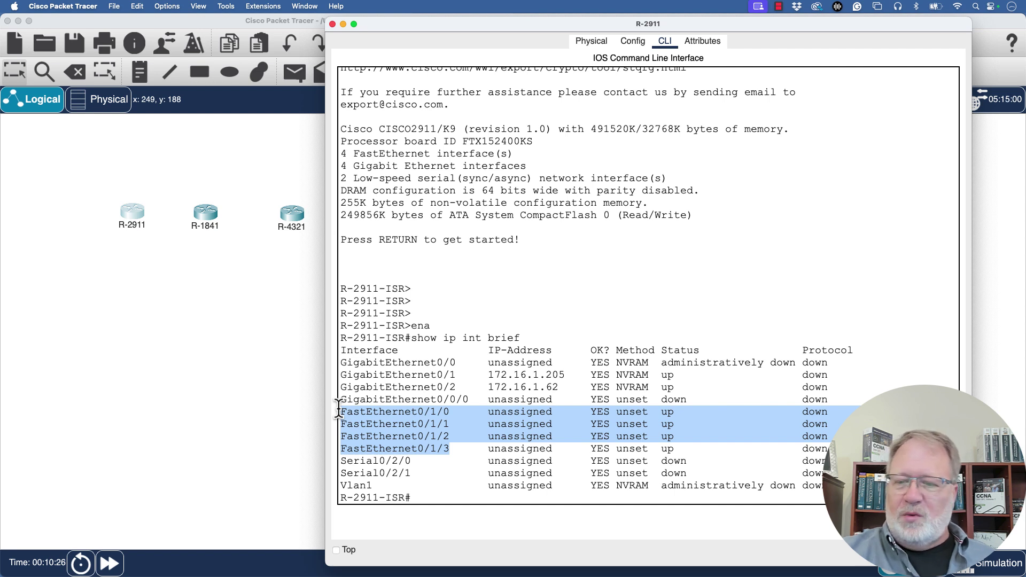
{"action": "left_click", "coordinate": [562, 337]}
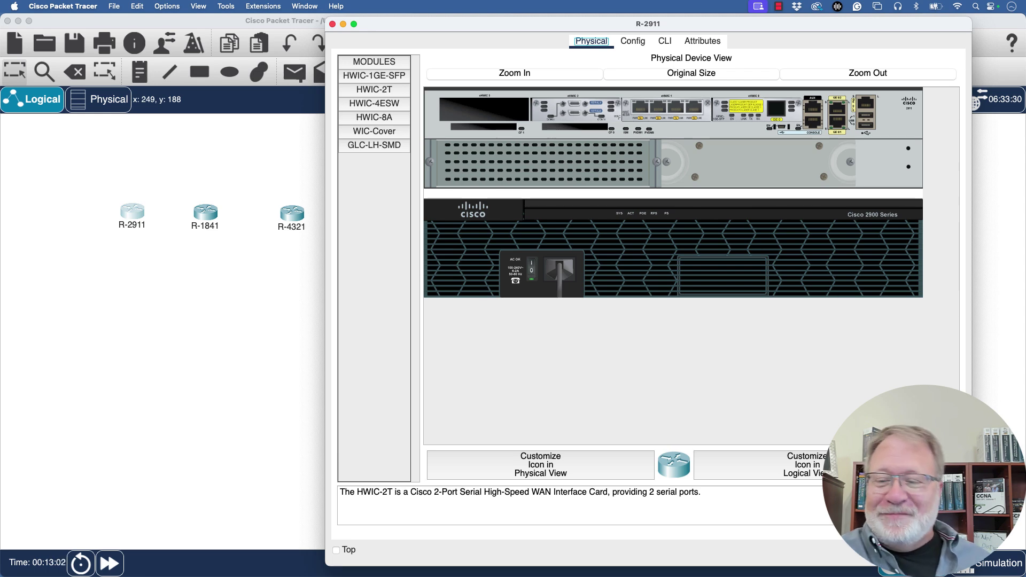
- Power off R-2911 and remove all three installed modules, emptying the slots
{"action": "left_click", "coordinate": [531, 276]}
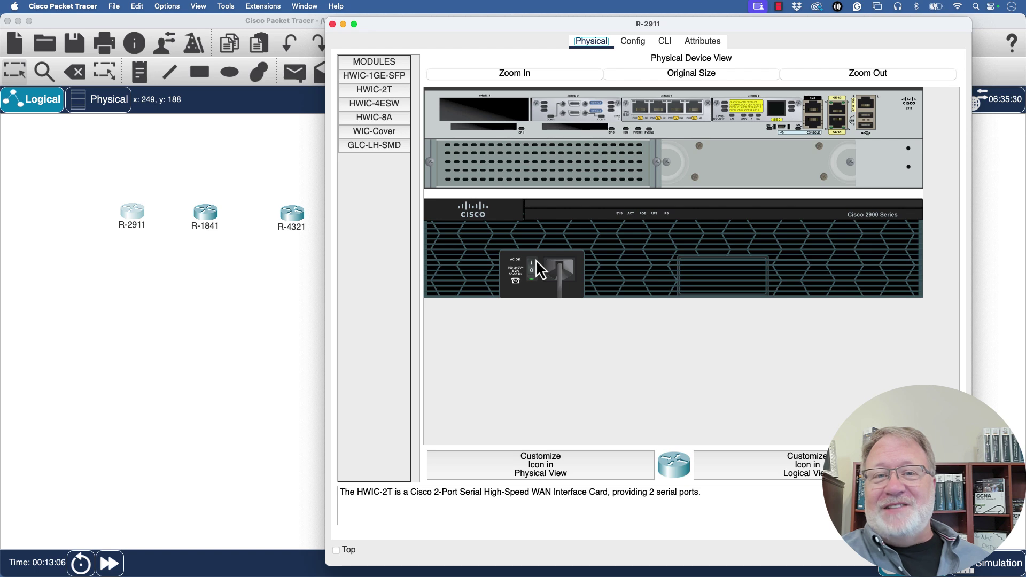
{"action": "left_click", "coordinate": [531, 273]}
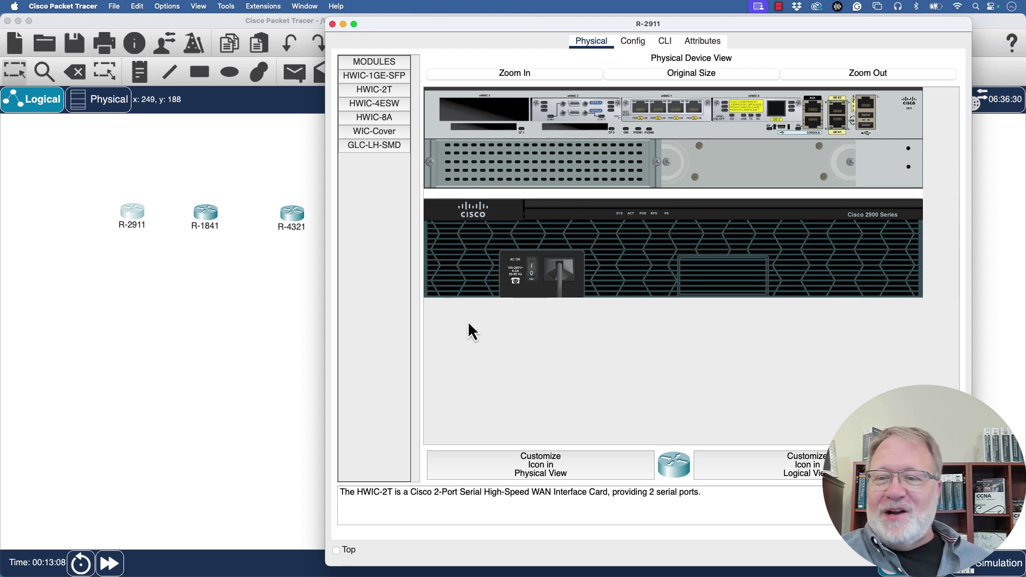
{"action": "left_click_drag", "start_coordinate": [575, 110], "coordinate": [389, 156]}
{"action": "left_click_drag", "start_coordinate": [662, 108], "coordinate": [392, 165]}
{"action": "left_click_drag", "start_coordinate": [761, 114], "coordinate": [390, 172]}
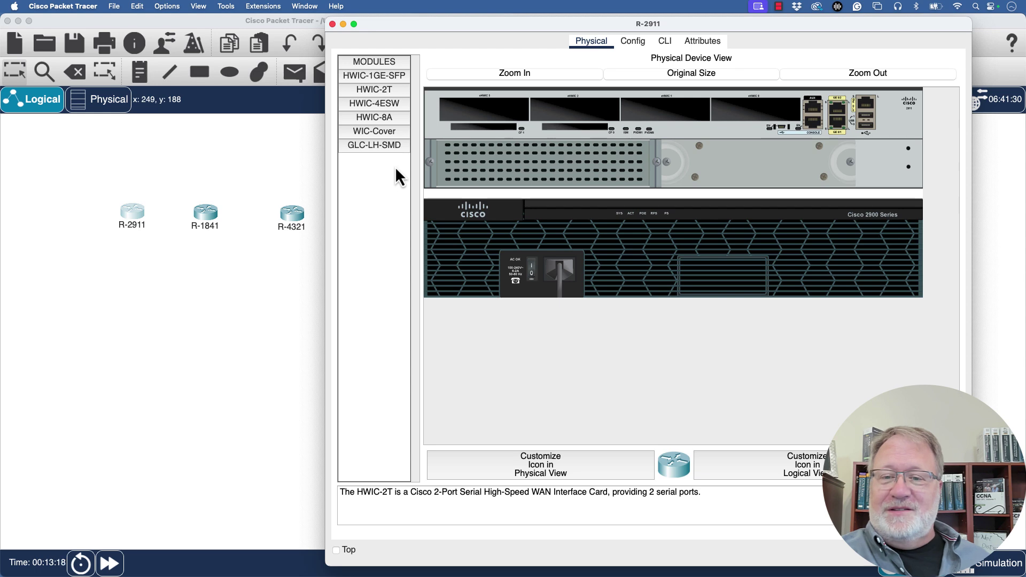
- Reinstall HWIC-1GE-SFP in the leftmost slot, then add HWIC-2T serial cards
{"action": "left_click_drag", "start_coordinate": [473, 99], "coordinate": [572, 107]}
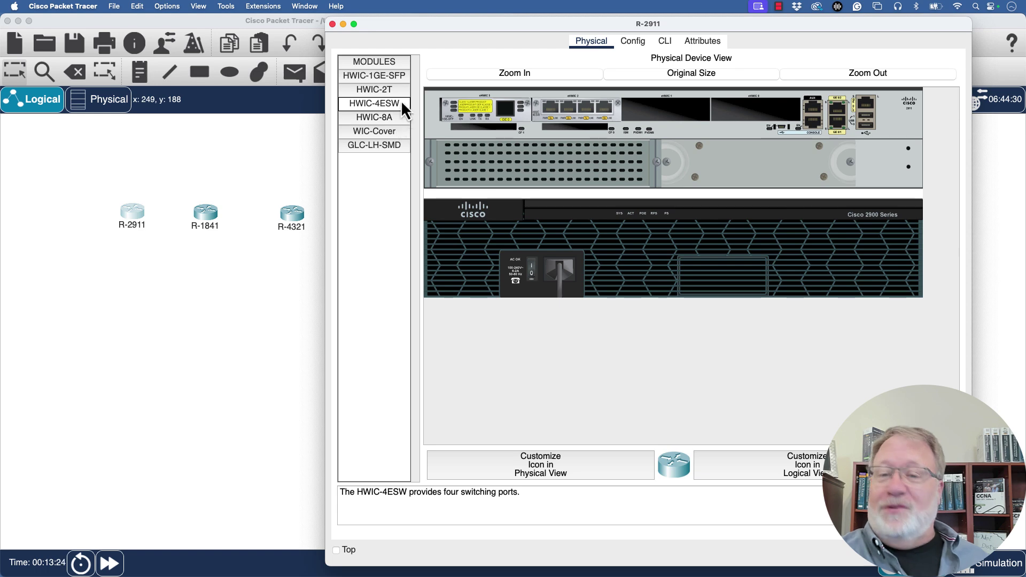
{"action": "left_click_drag", "start_coordinate": [399, 91], "coordinate": [663, 105]}
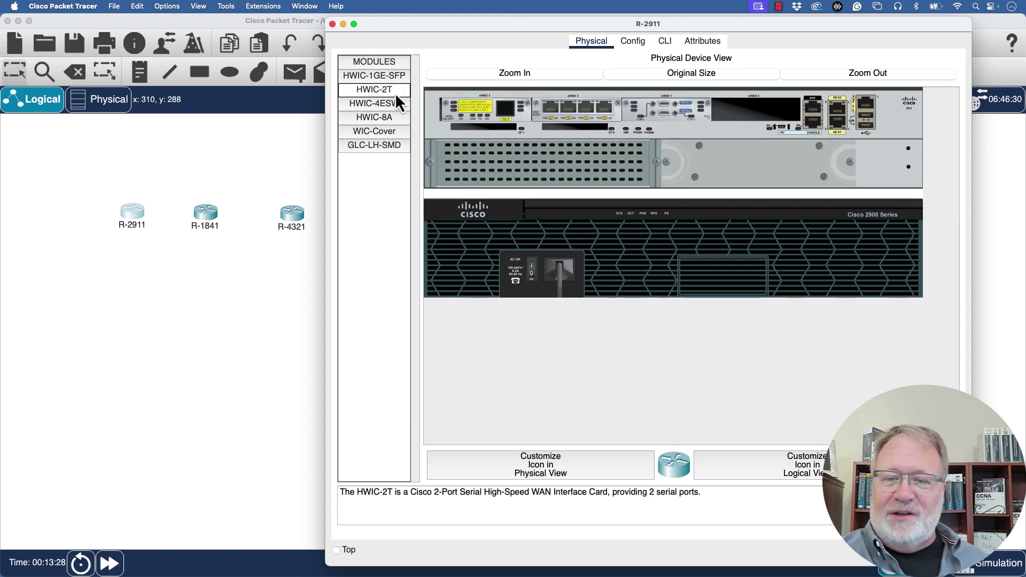
{"action": "left_click_drag", "start_coordinate": [387, 92], "coordinate": [746, 107]}
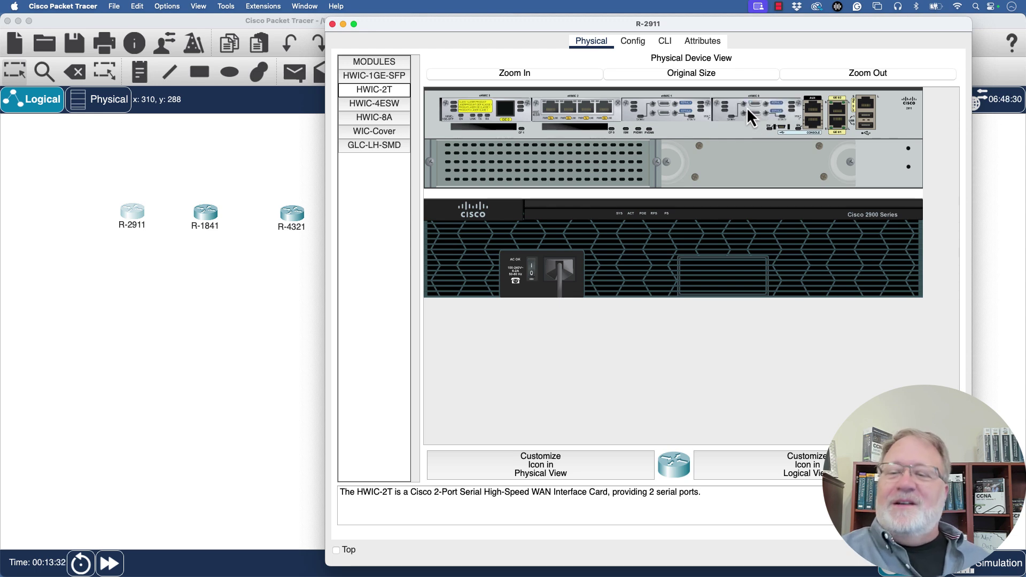